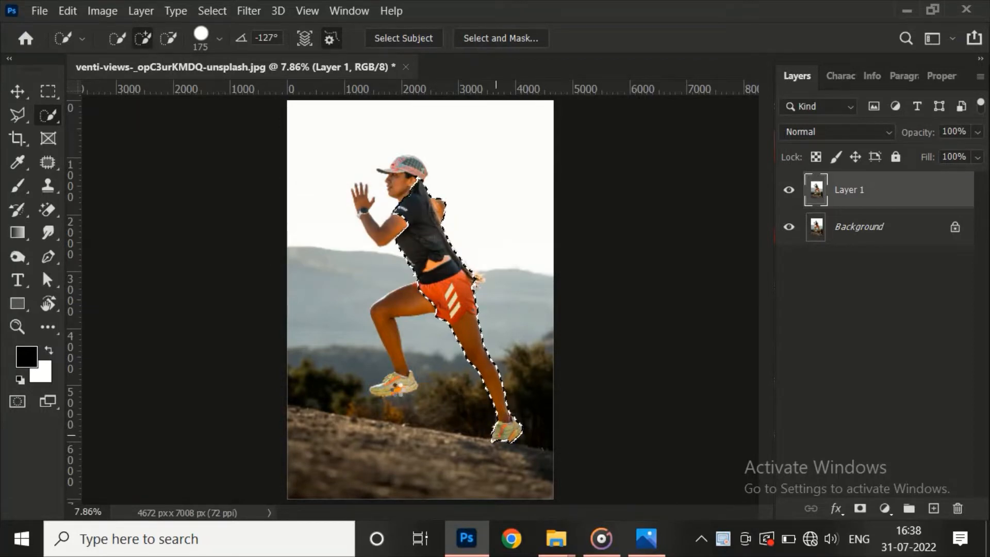
Add the runner's front leg, capped head and raised arm and hand to the quick selection
click(384, 390)
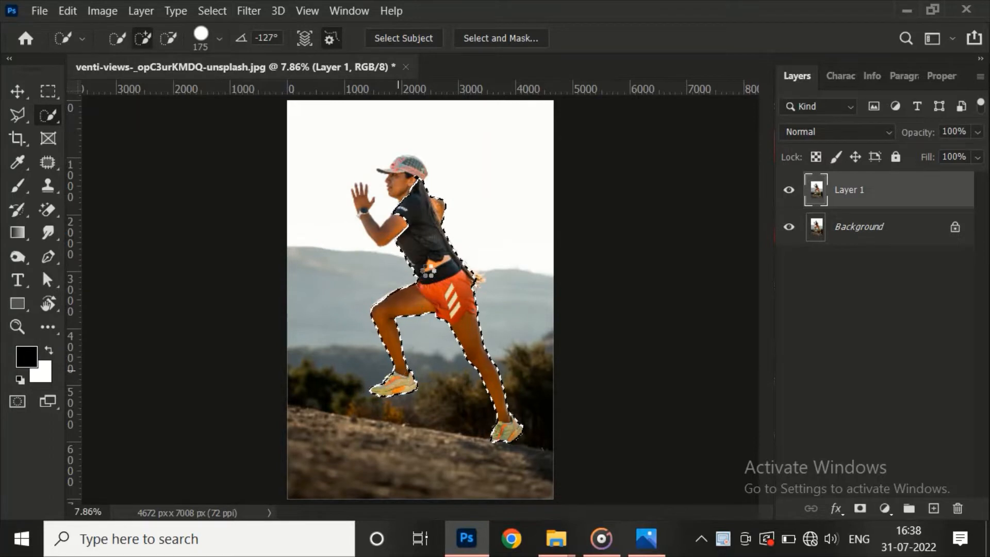
click(411, 232)
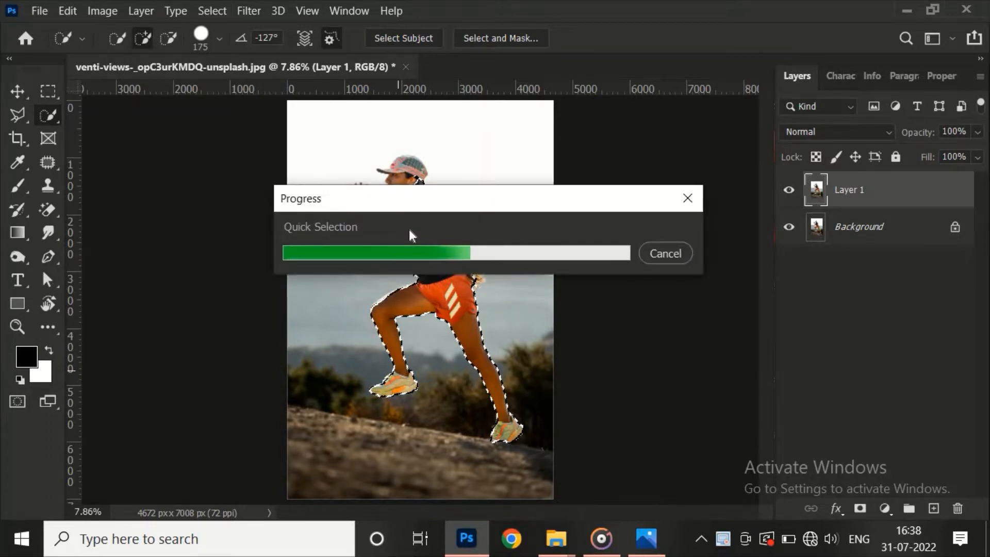
mouse_move(407, 188)
mouse_down()
mouse_move(403, 167)
mouse_move(393, 170)
mouse_move(407, 164)
mouse_up()
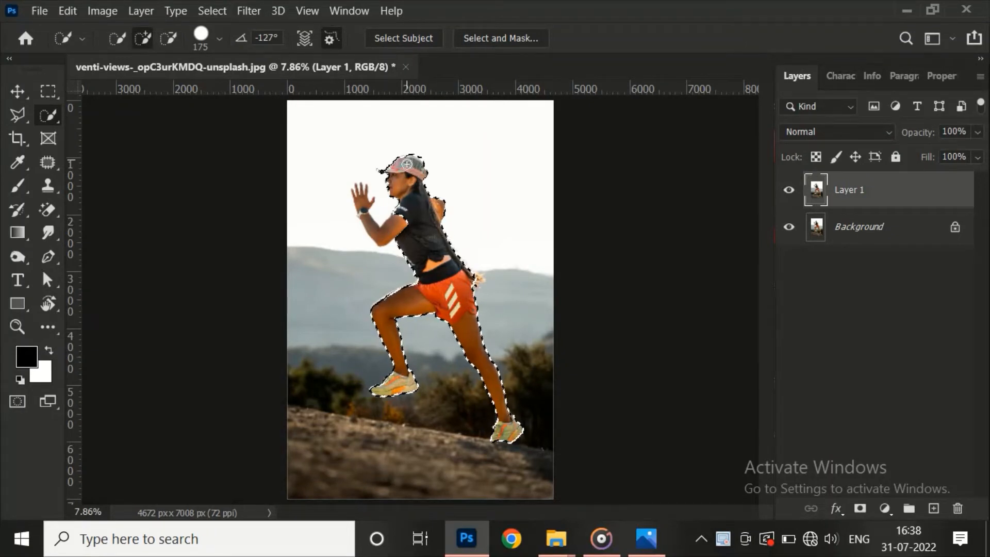
click(407, 230)
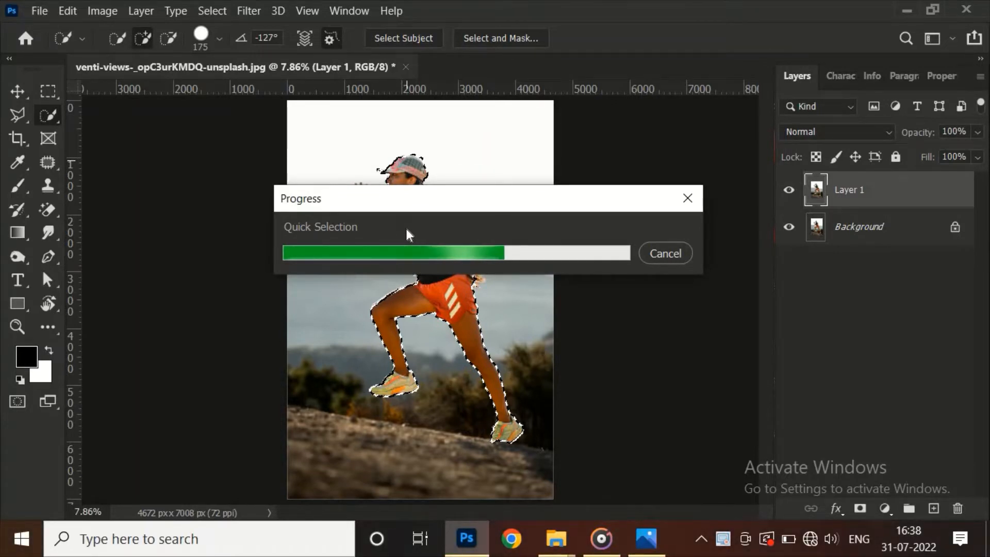
mouse_move(400, 221)
mouse_down()
mouse_move(384, 234)
mouse_move(361, 192)
mouse_up()
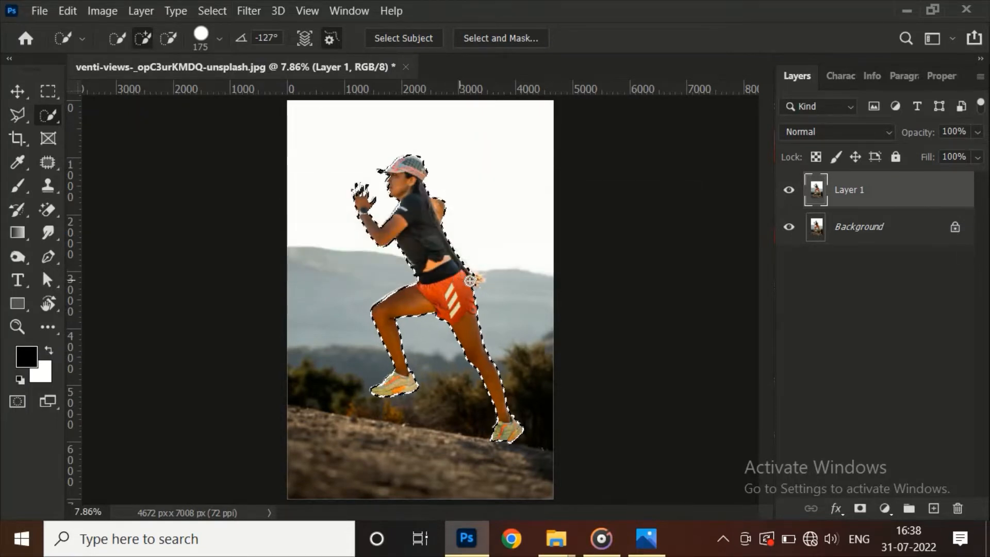
Open Select and Mask for the selection and refine the edge around the runner's raised fingers
click(518, 38)
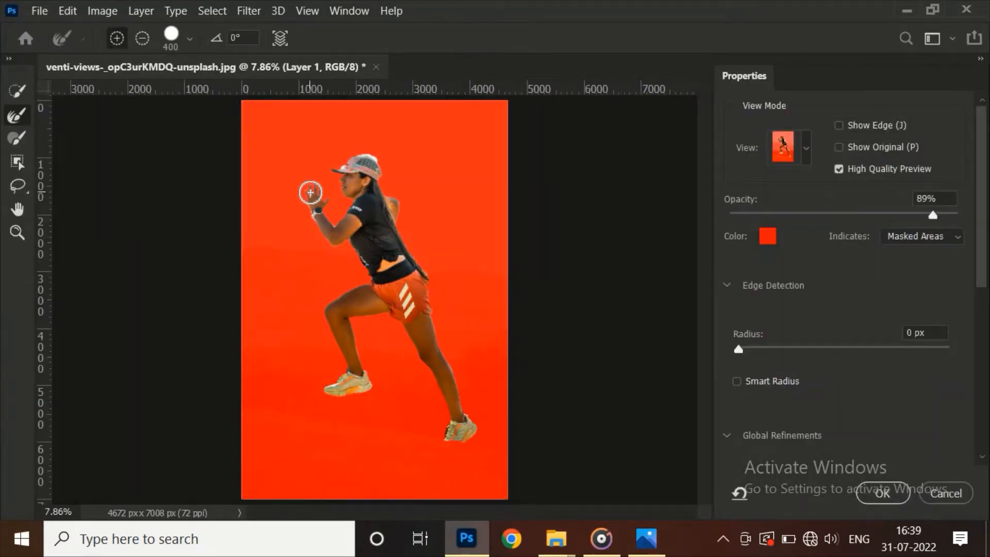
click(310, 193)
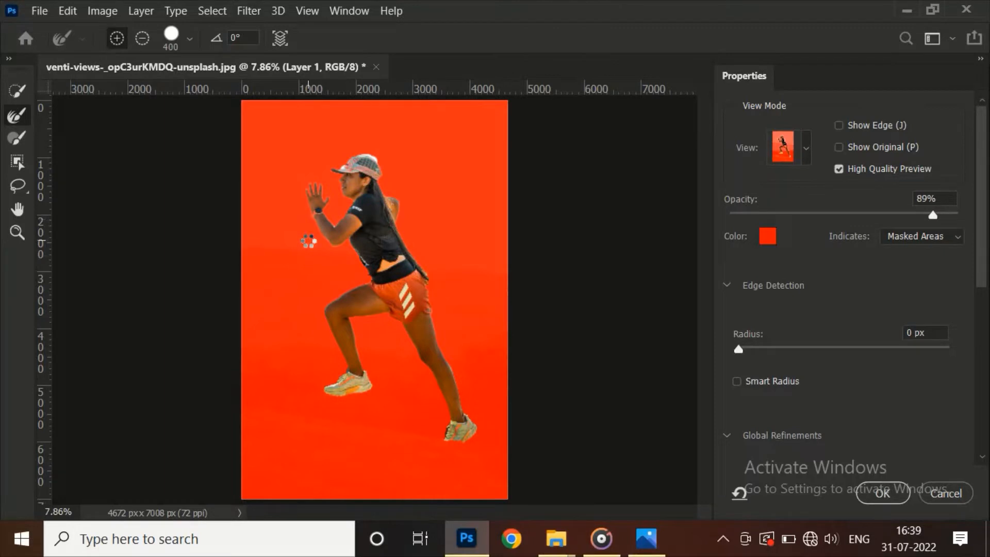
Refine the edges of the hand and watch and the gap between forearm and upper arm, using the Refine Edge Brush at size 70
key(ctrl+plus)
key(ctrl+plus)
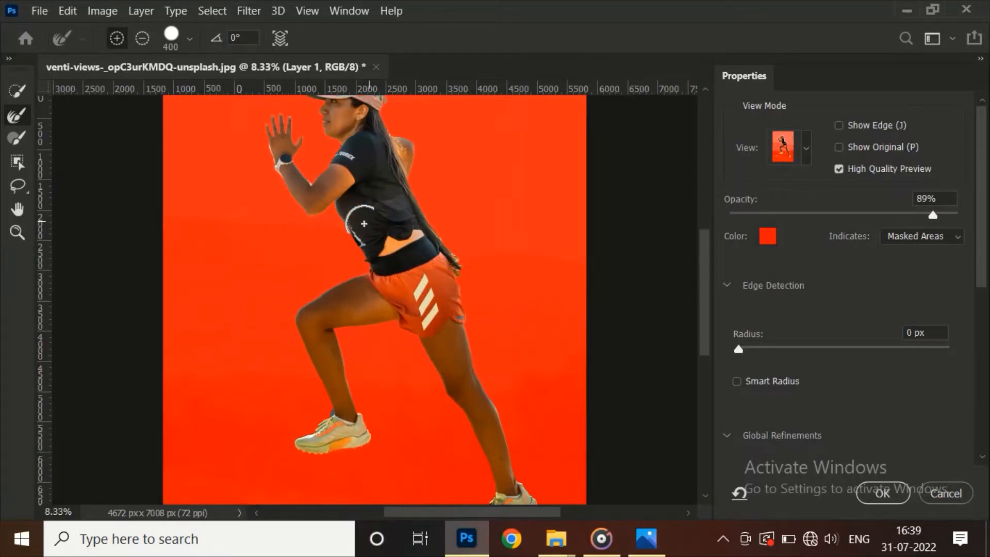
key(ctrl+plus)
key(ctrl+plus)
scroll(303, 217, up, 4)
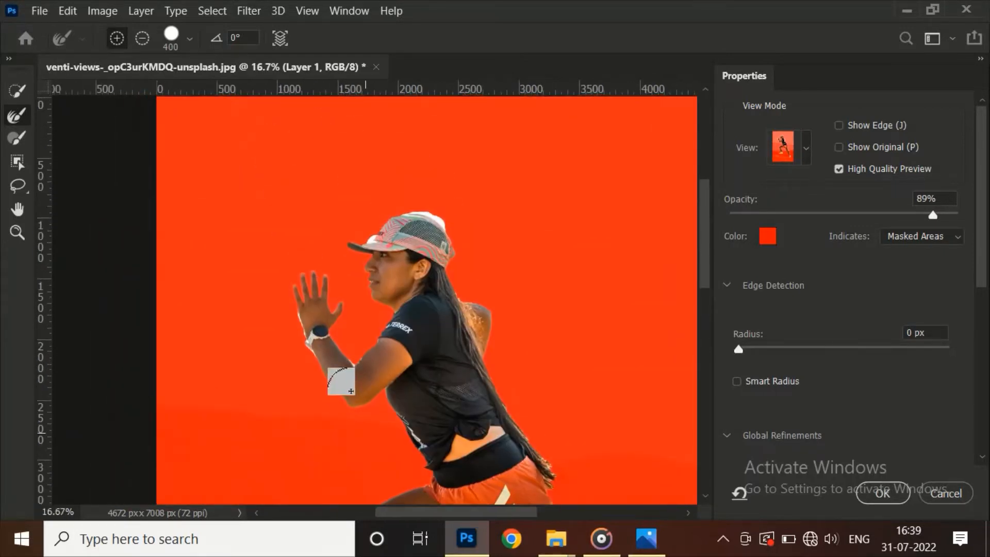
key(ctrl+plus)
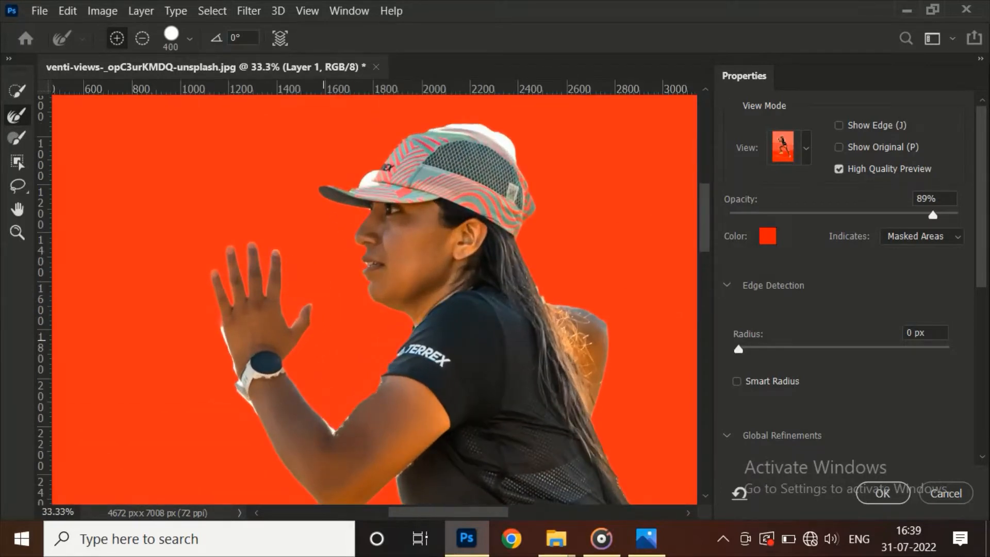
key(bracketleft)
key(bracketleft)
key(bracketleft)
key(bracketleft)
key(bracketleft)
key(bracketleft)
key(bracketleft)
key(bracketleft)
key(bracketleft)
key(bracketleft)
drag(227, 354, 253, 412)
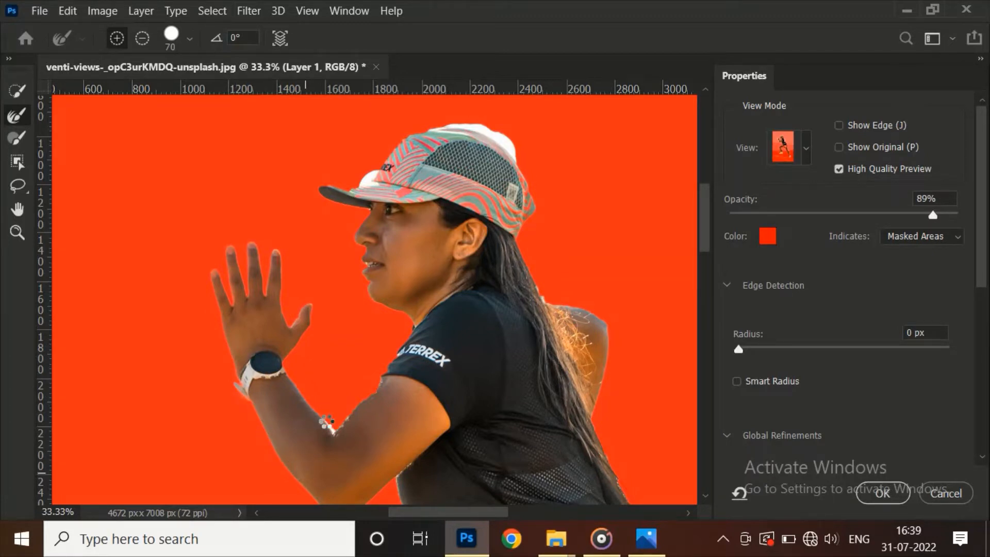
mouse_move(327, 417)
mouse_down()
mouse_move(335, 431)
mouse_move(380, 380)
mouse_move(415, 304)
mouse_up()
Paint along the front upper arm's outline with the Brush tool at size 50 to add it to the selection
click(17, 138)
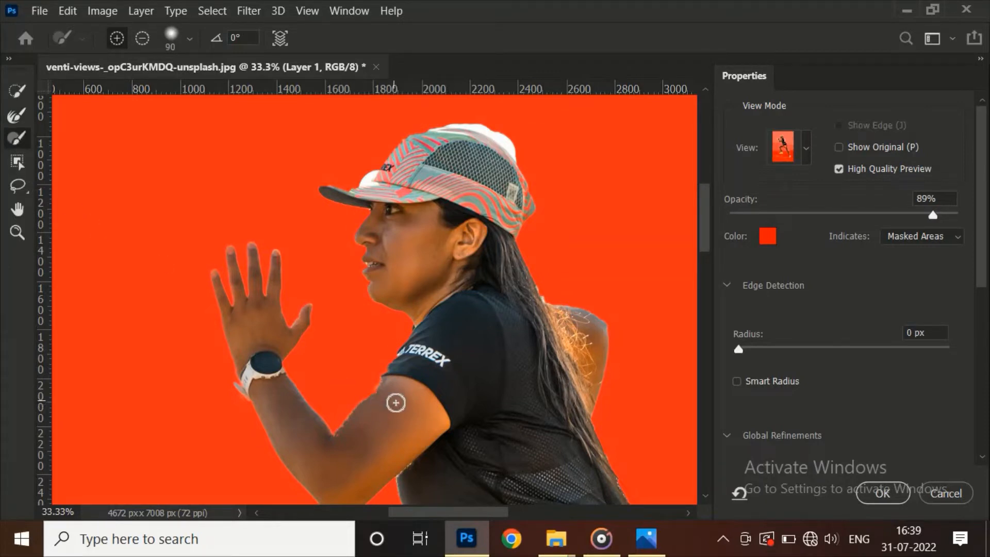
key(bracketleft)
key(bracketleft)
key(bracketleft)
key(bracketleft)
drag(395, 358, 354, 439)
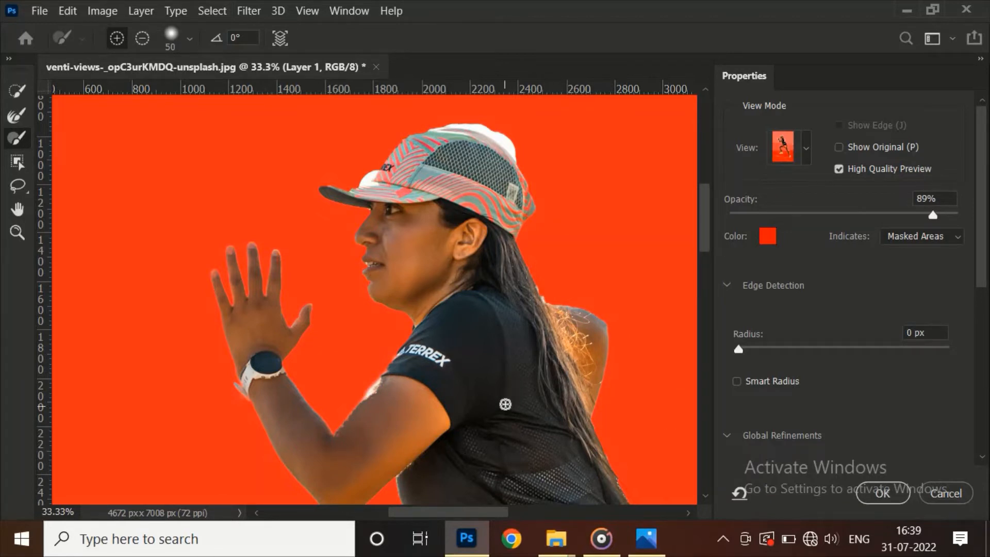
Remove the white background fringe above the cap's crown and brim using the Refine Edge Brush at size 90
drag(429, 355, 281, 439)
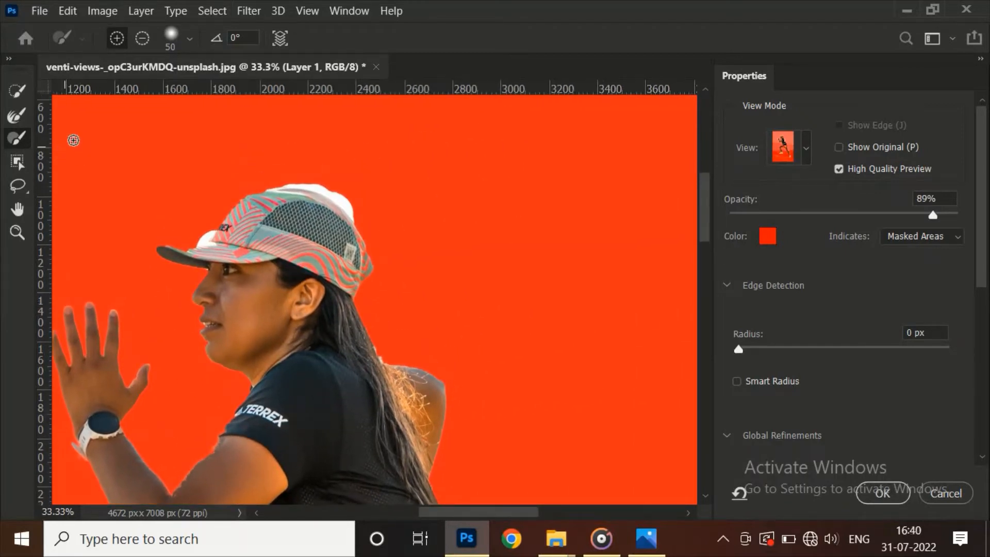
click(17, 116)
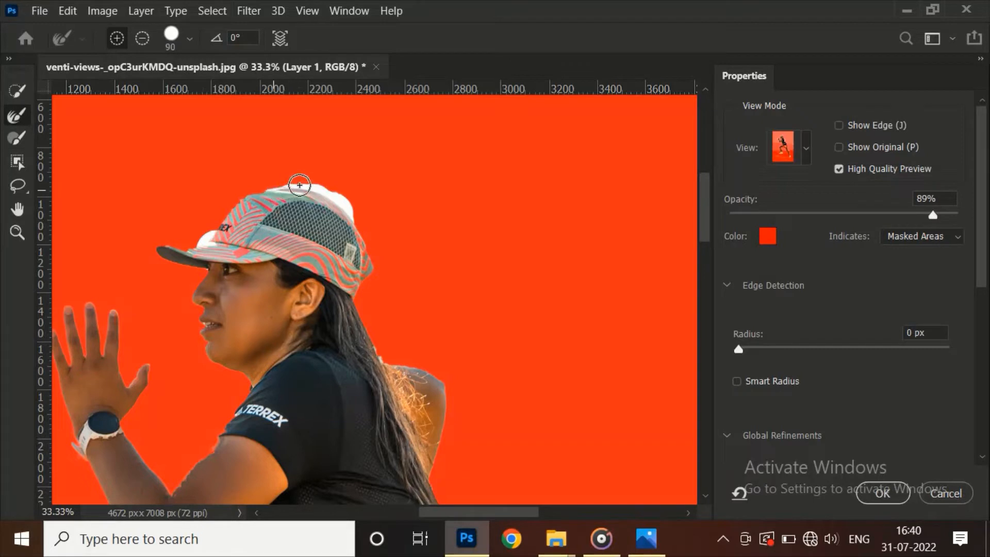
mouse_move(336, 193)
mouse_down()
mouse_move(360, 222)
mouse_move(316, 175)
mouse_move(295, 177)
mouse_move(200, 241)
mouse_move(207, 236)
mouse_up()
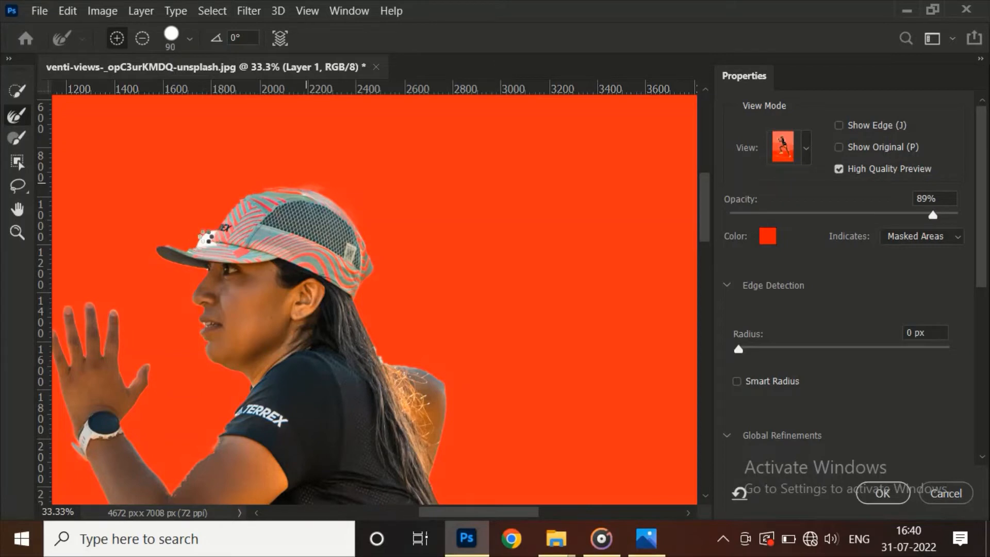
click(298, 205)
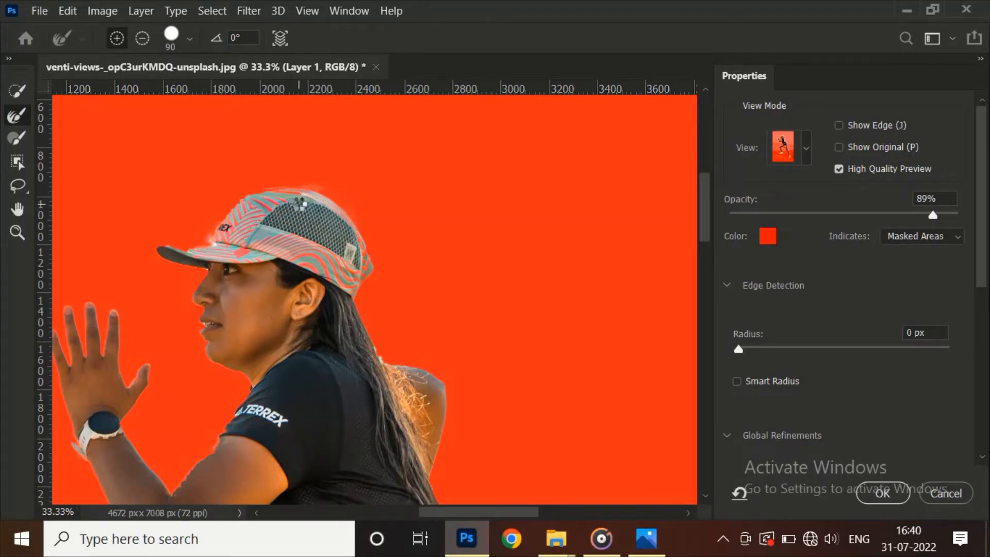
Refine the edge of the runner's rear shoe and apply the Select and Mask refinements
key(ctrl+minus)
key(ctrl+minus)
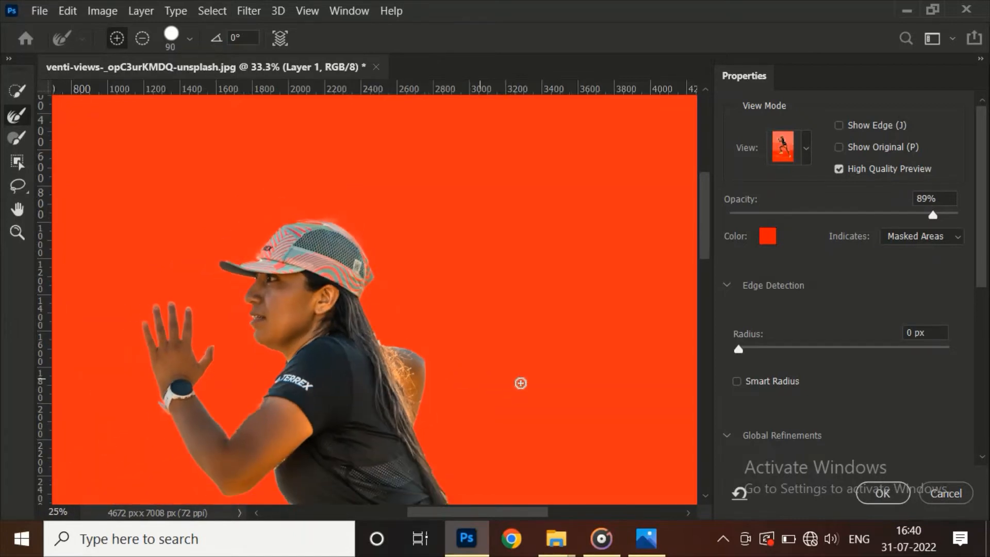
scroll(453, 435, down, 5)
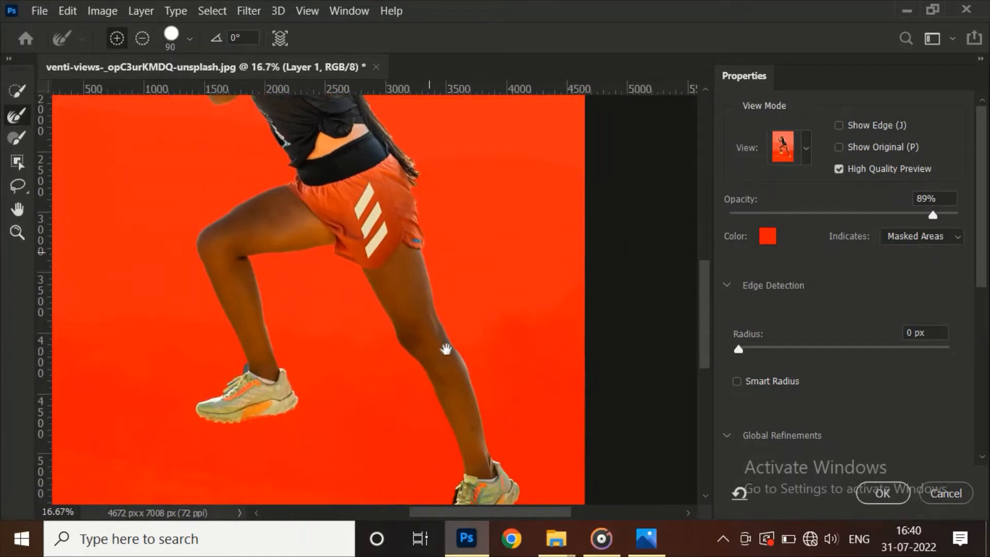
drag(461, 419, 458, 427)
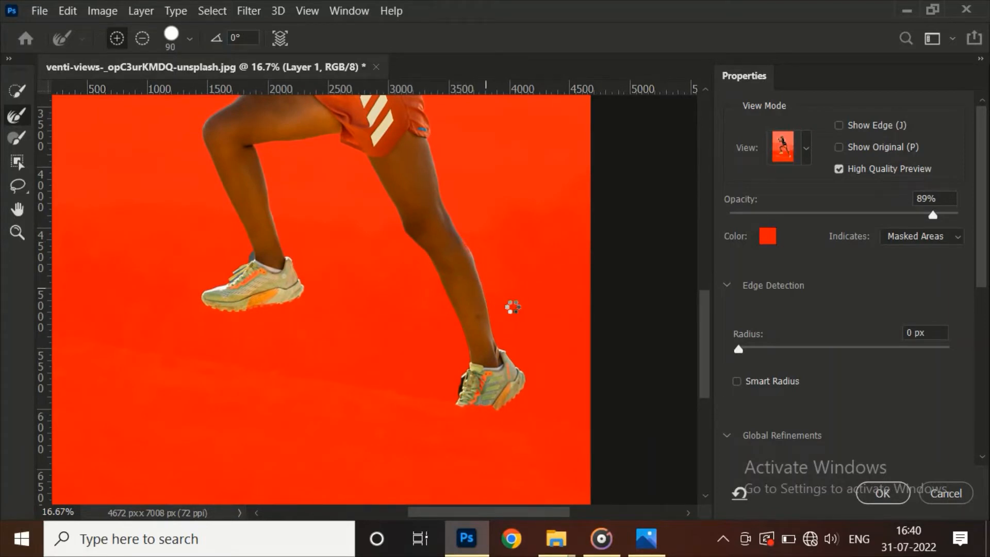
key(ctrl+minus)
key(ctrl+minus)
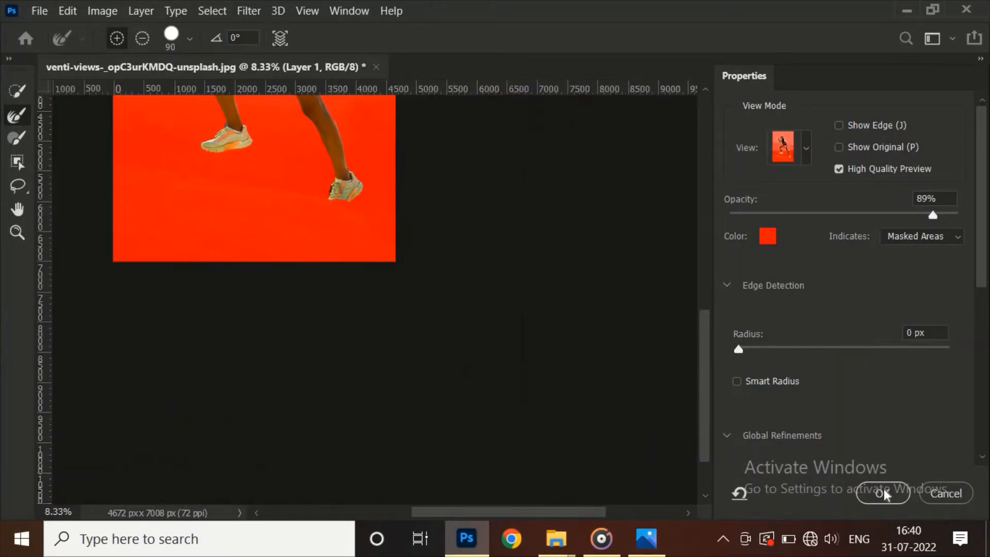
click(891, 497)
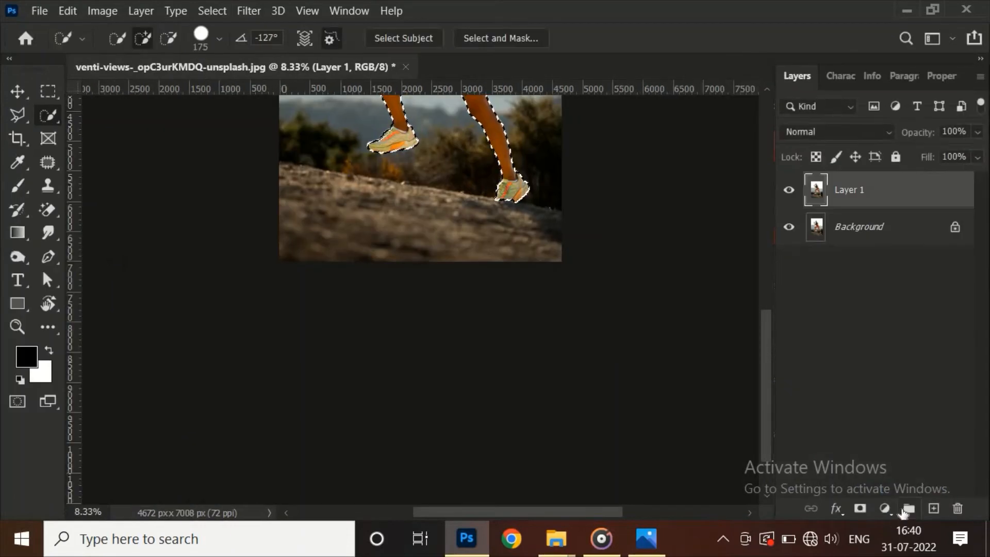
Copy the selected runner to a new layer and place a duplicate of that layer directly beneath it
key(ctrl+0)
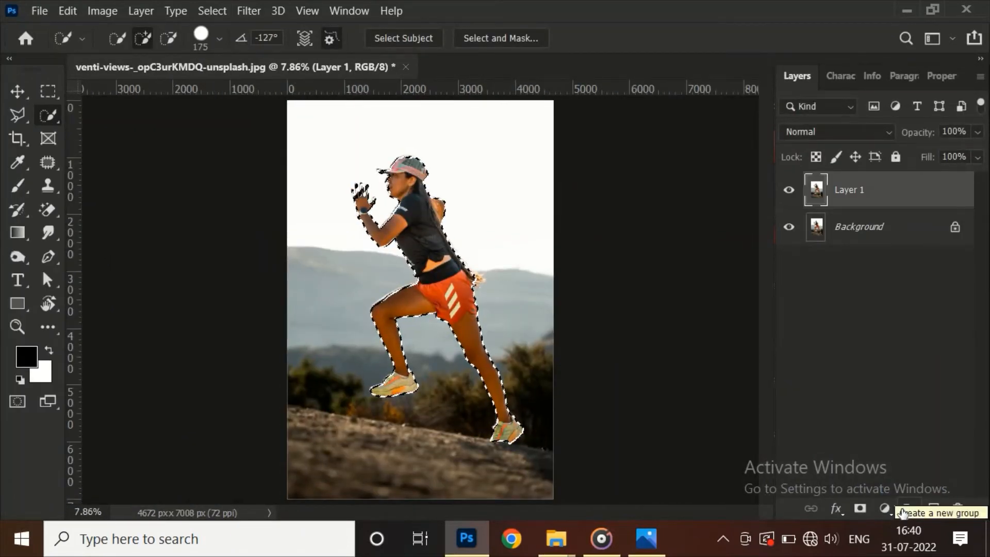
key(ctrl+j)
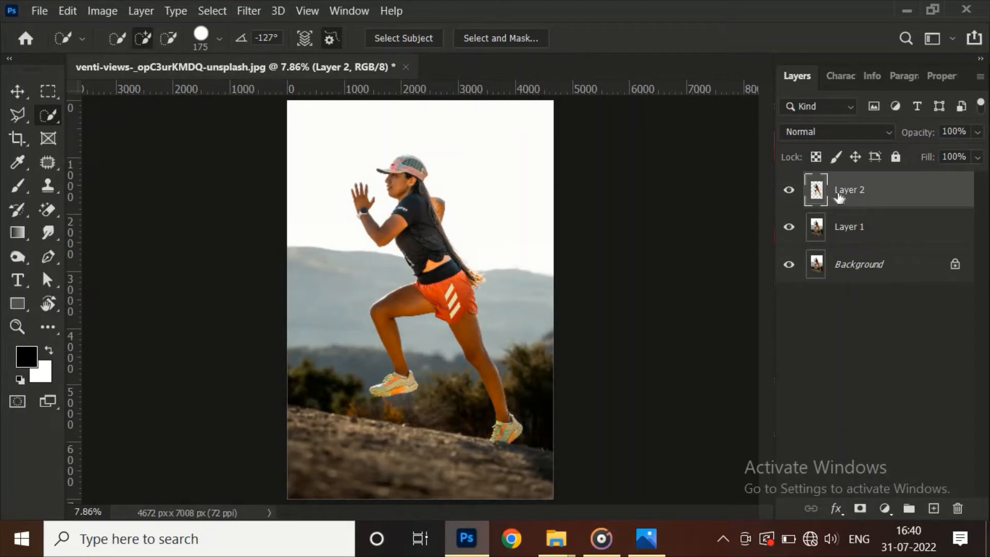
key(ctrl+j)
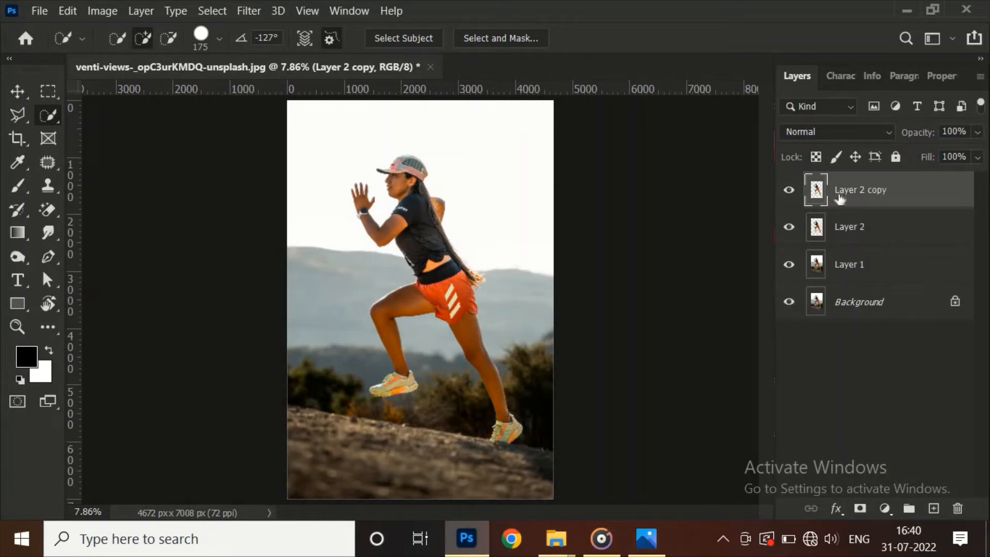
drag(841, 198, 848, 233)
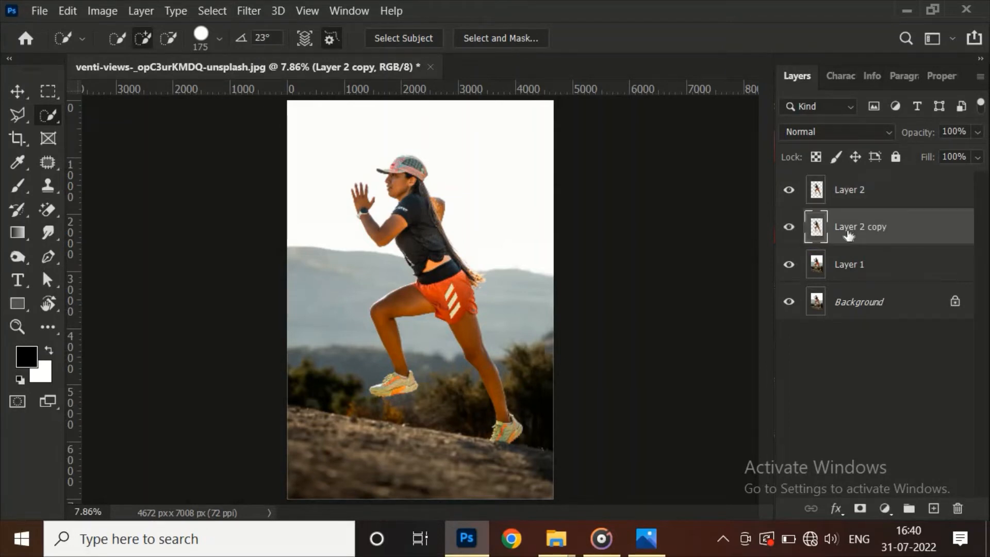
Shift the lower runner duplicate horizontally to the right so it trails the runner, and set its opacity to 40%
key(ctrl+shift+Right)
key(ctrl+shift+Right)
key(ctrl+shift+Right)
key(ctrl+shift+Right)
key(ctrl+shift+Right)
key(ctrl+shift+Right)
key(ctrl+shift+Right)
key(ctrl+shift+Right)
key(ctrl+shift+Right)
key(ctrl+shift+Right)
key(ctrl+shift+Right)
key(ctrl+shift+Right)
key(ctrl+shift+Right)
key(ctrl+shift+Right)
key(ctrl+shift+Right)
key(ctrl+shift+Right)
key(ctrl+shift+Right)
key(ctrl+shift+Right)
key(ctrl+shift+Right)
key(ctrl+shift+Right)
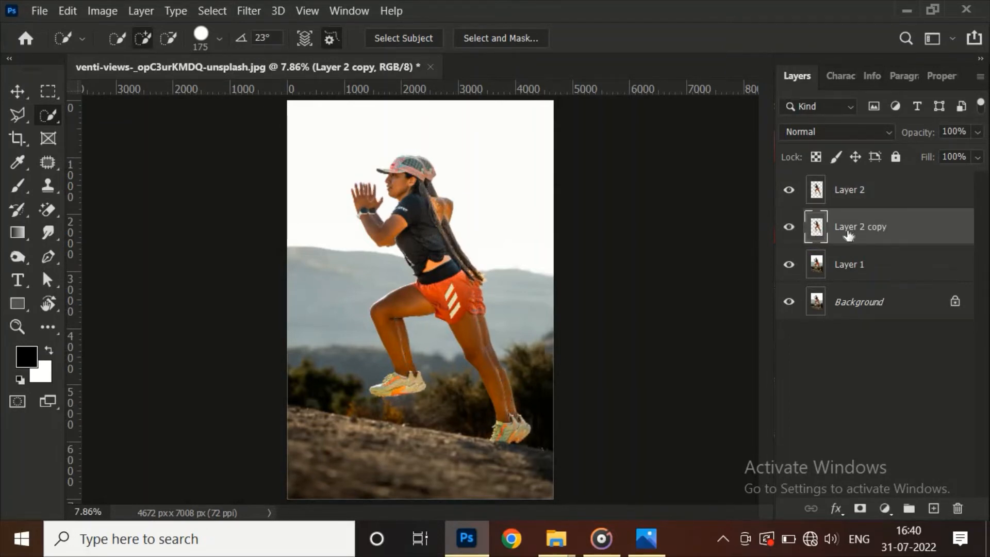
key(ctrl+shift+Right)
key(ctrl+shift+Right)
key(ctrl+shift+Right)
key(ctrl+shift+Right)
key(ctrl+shift+Right)
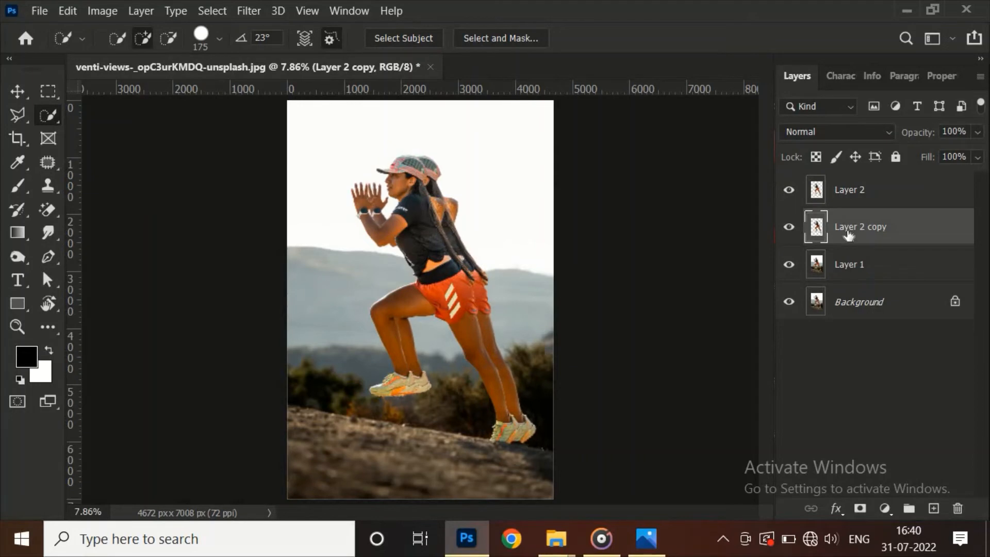
key(2)
key(4)
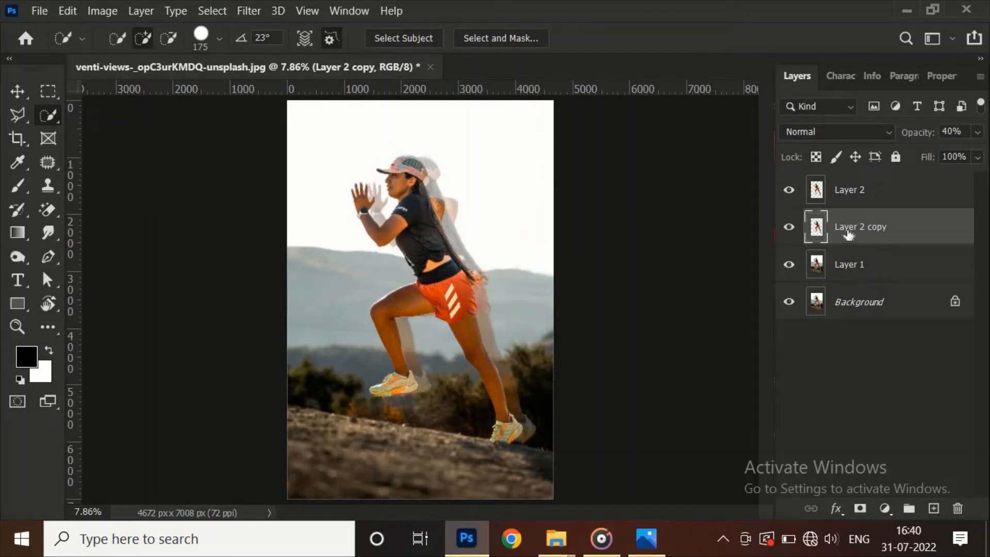
Duplicate the 40% ghost layer as a second ghost offset farther to the right, at 10% opacity
key(ctrl+j)
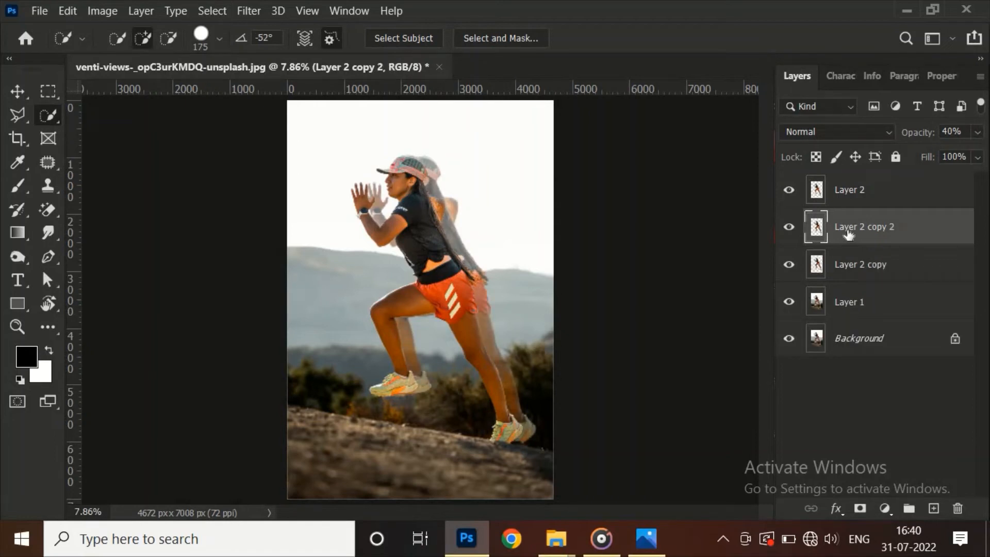
key(ctrl+shift+Right)
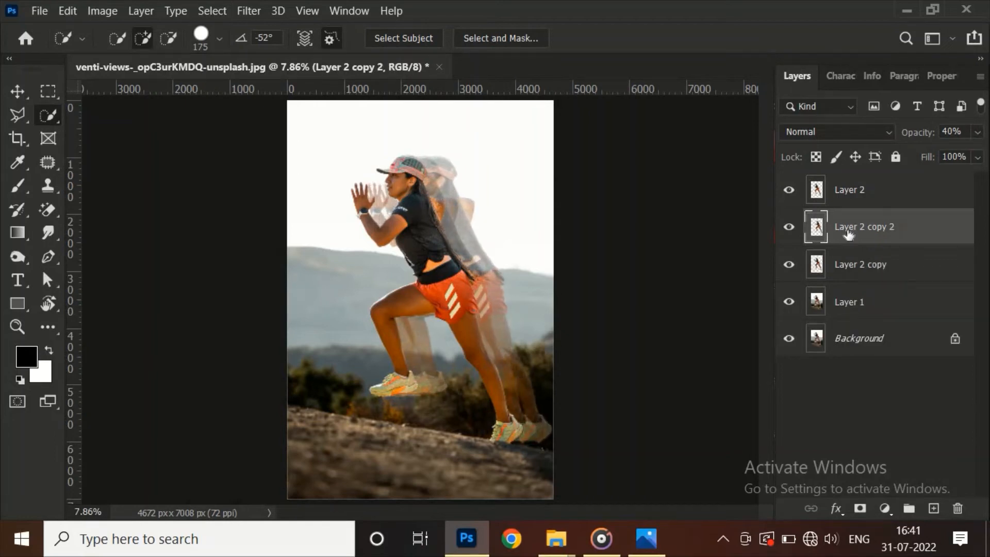
key(ctrl+shift+Left)
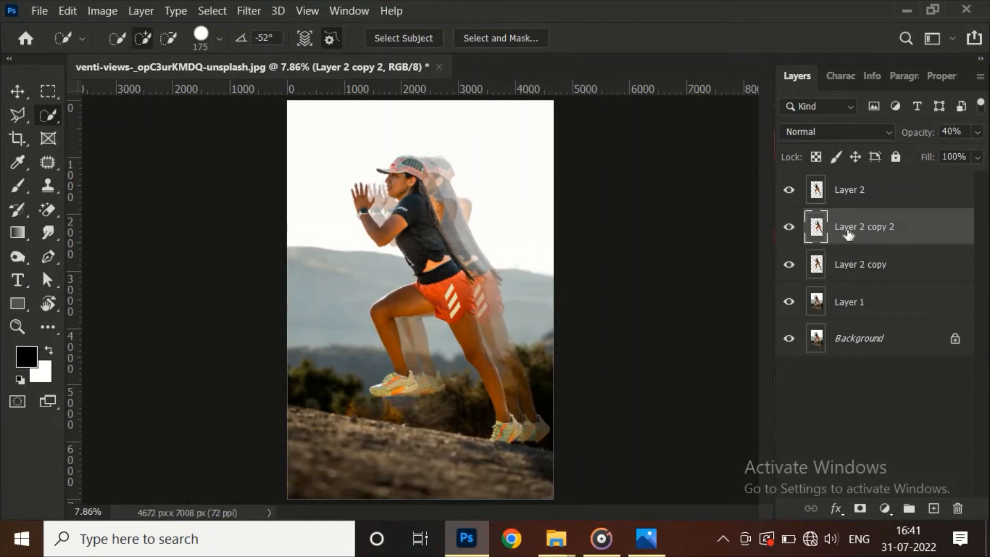
key(ctrl+shift+Left)
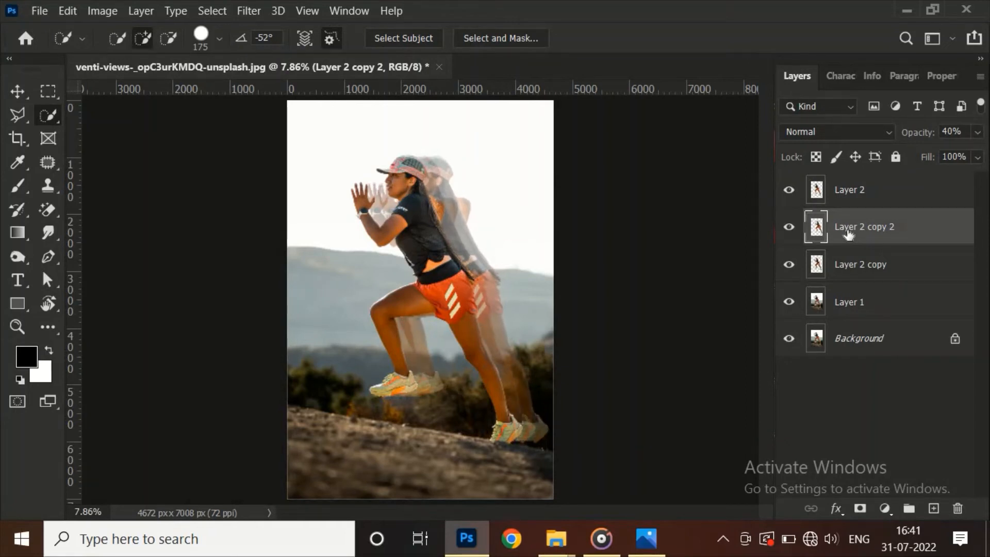
key(1)
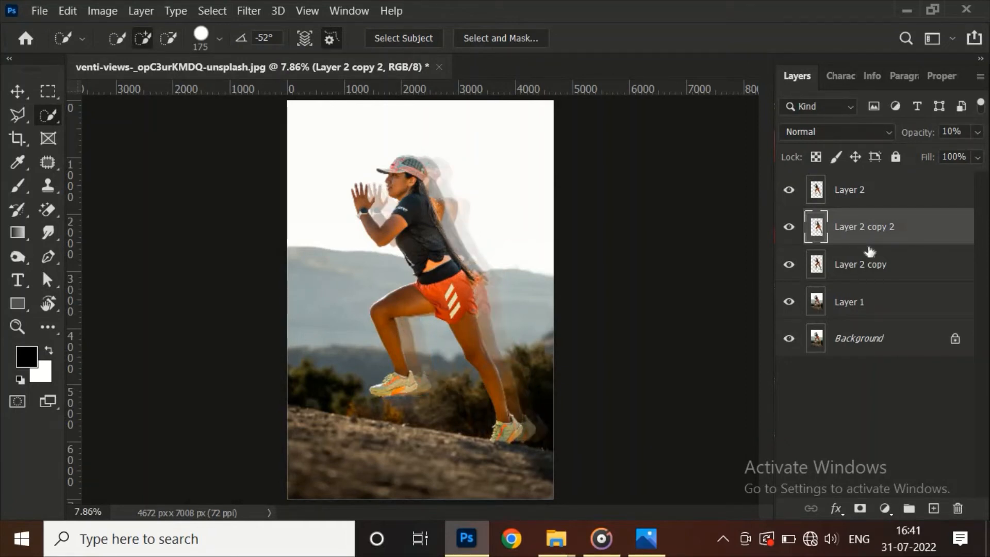
Set the opacity of the second ghost layer, Layer 2 copy 2, to 15%
click(844, 77)
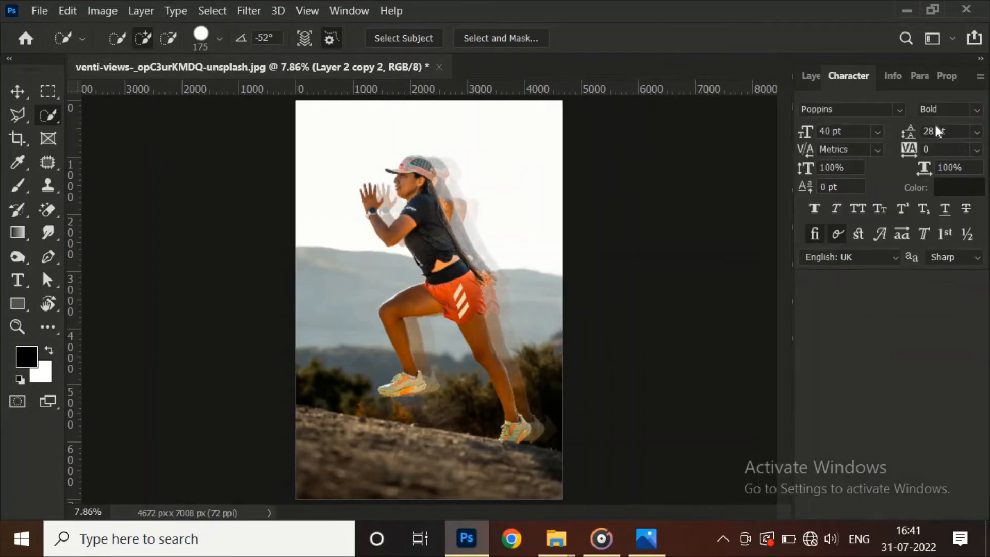
click(810, 77)
drag(965, 132, 877, 146)
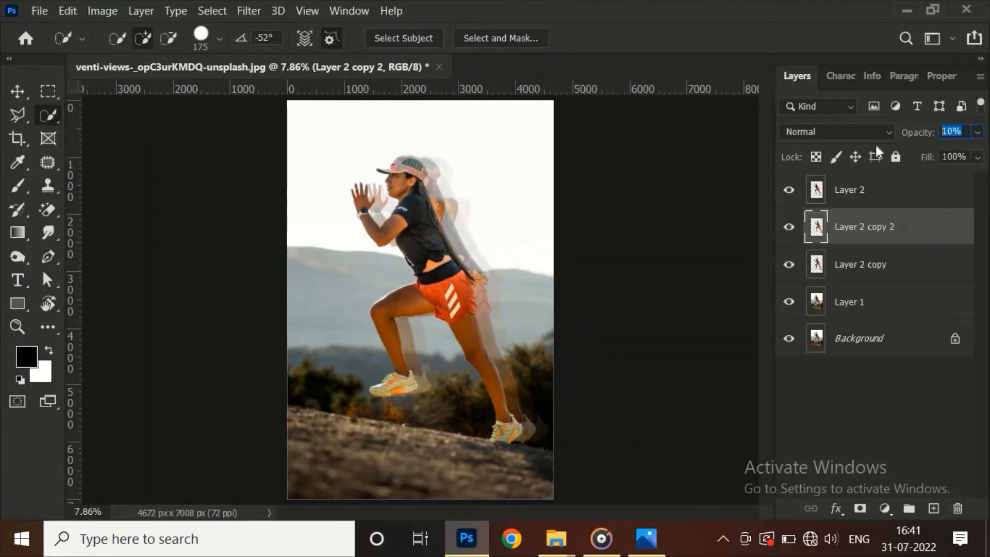
text(15)
key(Return)
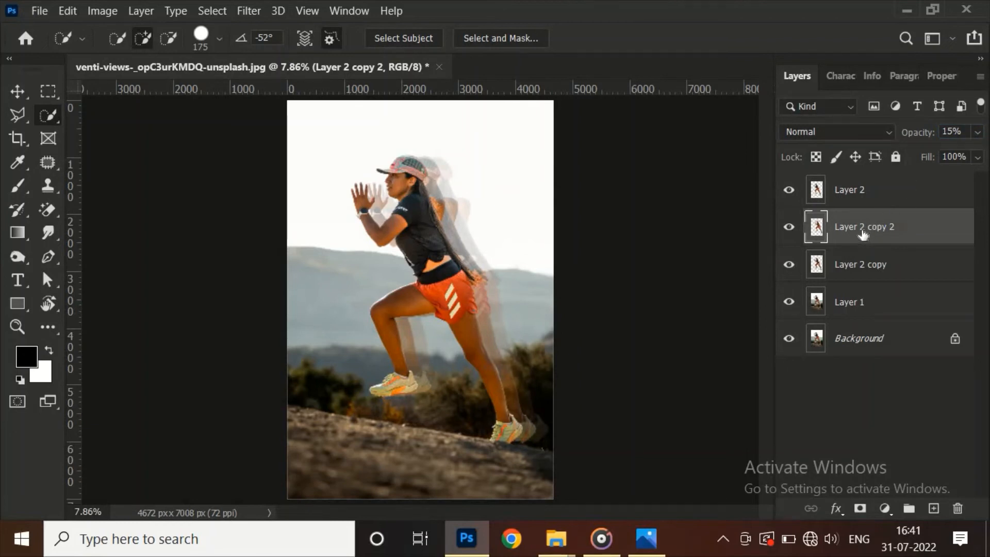
Duplicate the 15% ghost layer, shift the copy horizontally farther to the right, and set its opacity to 10%
key(ctrl+j)
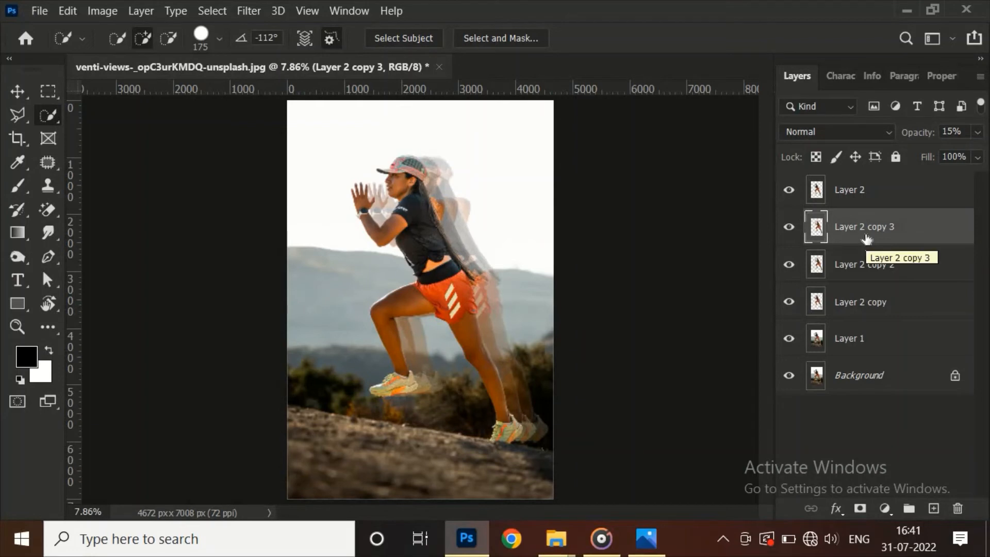
key(ctrl+shift+Right)
key(ctrl+shift+Right)
key(ctrl+shift+Right)
key(ctrl+shift+Right)
key(ctrl+shift+Right)
key(ctrl+shift+Right)
key(ctrl+shift+Right)
key(ctrl+shift+Right)
key(ctrl+shift+Right)
key(ctrl+shift+Right)
key(ctrl+shift+Right)
key(ctrl+shift+Right)
key(ctrl+shift+Right)
key(ctrl+shift+Right)
key(ctrl+shift+Right)
key(ctrl+shift+Right)
key(ctrl+shift+Right)
key(ctrl+shift+Right)
key(ctrl+shift+Right)
key(ctrl+shift+Right)
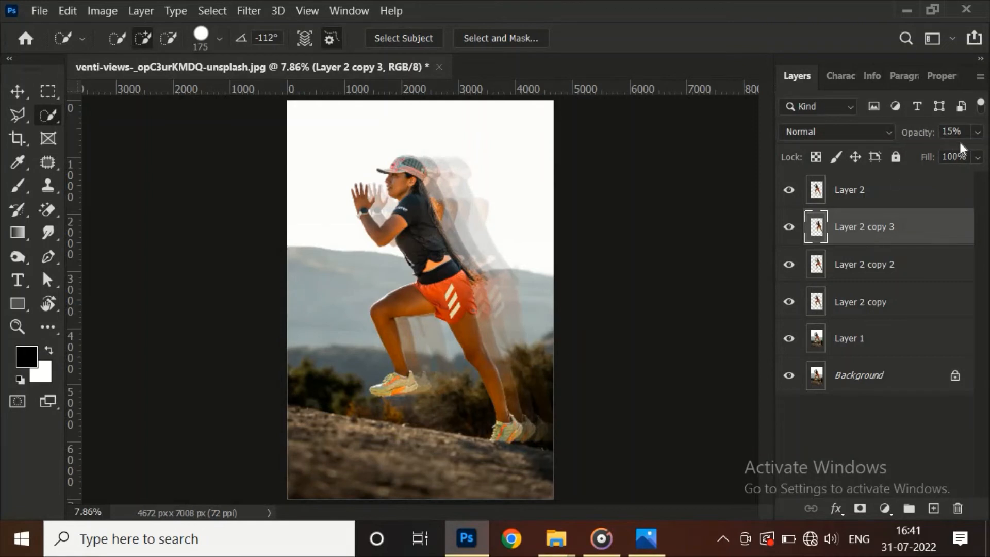
click(913, 131)
text(10)
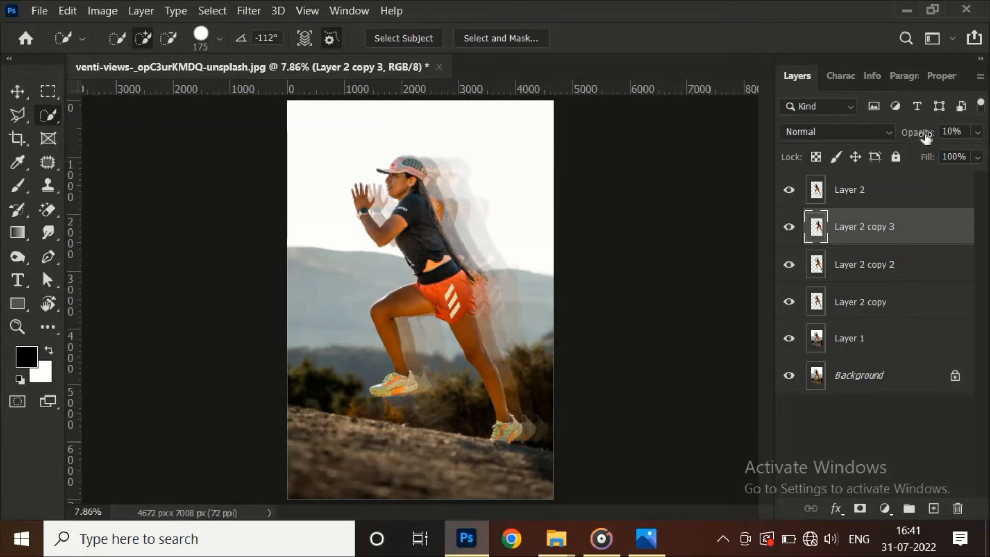
Add a fourth ghost by duplicating the 10% layer, offsetting it farther right behind the runner, and setting its opacity to 5%
key(ctrl+j)
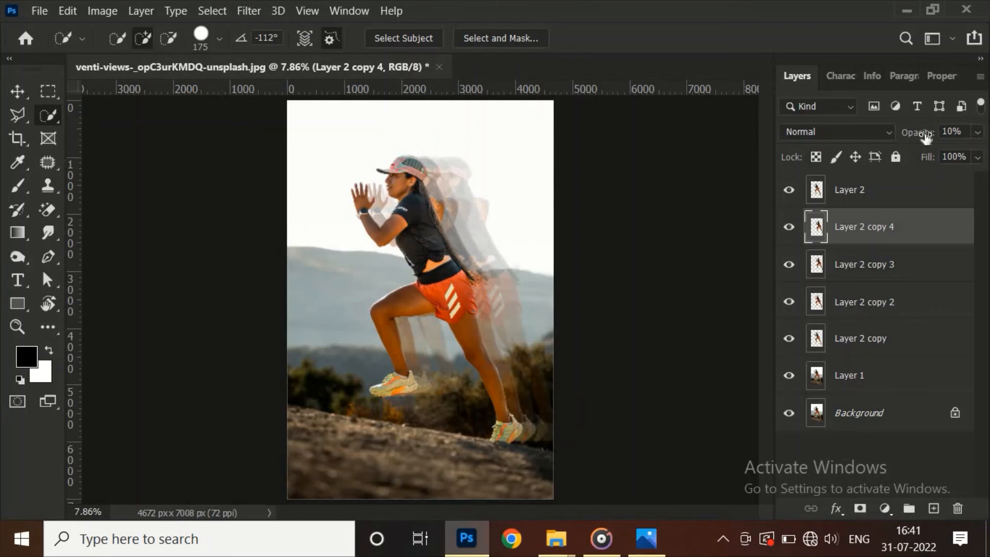
key(ctrl+shift+Right)
key(ctrl+shift+Right)
key(ctrl+shift+Right)
key(ctrl+shift+Right)
key(ctrl+shift+Right)
key(ctrl+shift+Right)
key(ctrl+shift+Right)
key(ctrl+shift+Right)
key(ctrl+shift+Right)
key(ctrl+shift+Right)
key(ctrl+shift+Right)
key(ctrl+shift+Right)
key(ctrl+shift+Right)
key(ctrl+shift+Right)
key(ctrl+shift+Right)
key(ctrl+shift+Right)
key(ctrl+shift+Right)
key(ctrl+shift+Right)
key(ctrl+shift+Right)
key(ctrl+shift+Right)
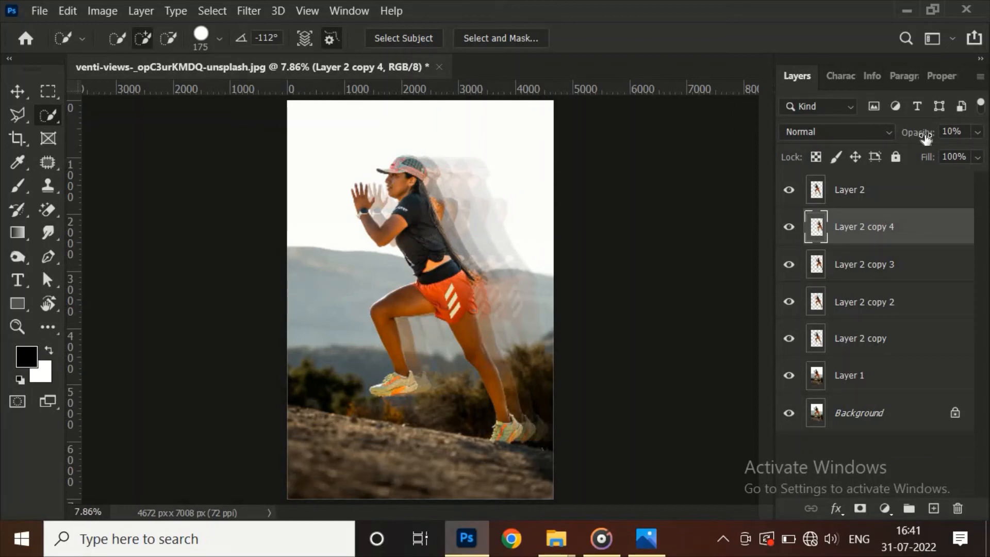
click(951, 132)
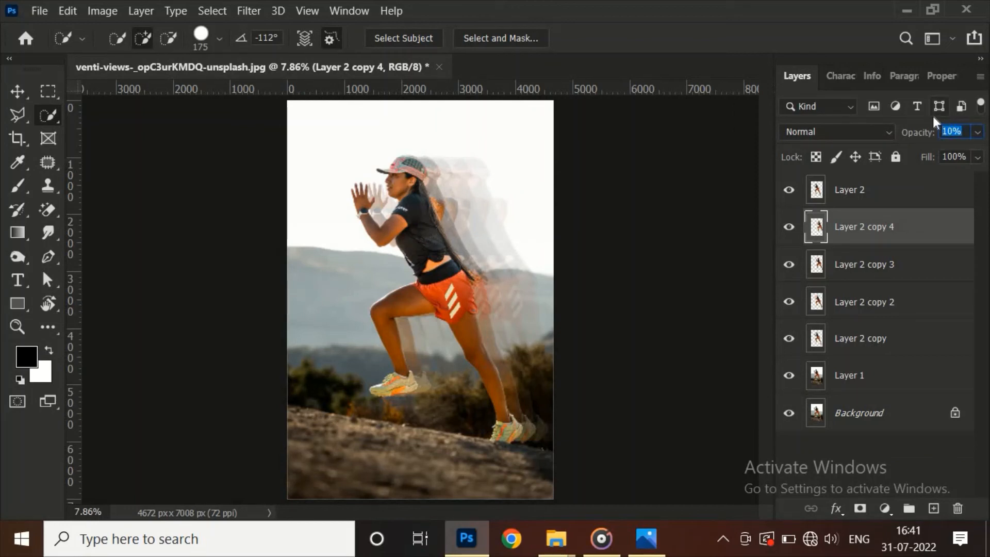
text(5)
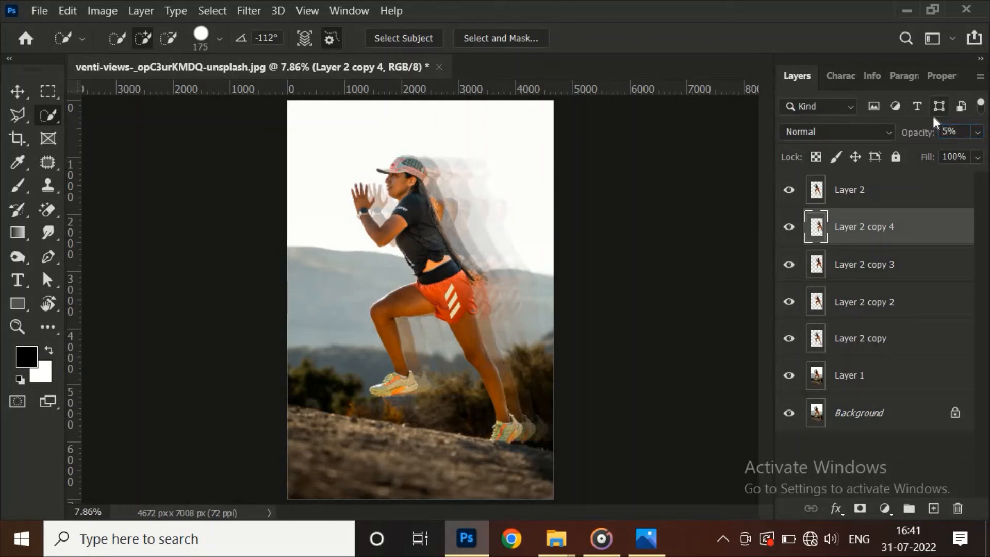
Duplicate the 5% ghost layer as a fifth ghost offset farther right, and lower its opacity to 3%
key(ctrl+j)
key(shift+Right)
key(shift+Right)
key(shift+Right)
key(shift+Right)
key(shift+Right)
key(shift+Right)
key(shift+Right)
key(shift+Right)
key(shift+Right)
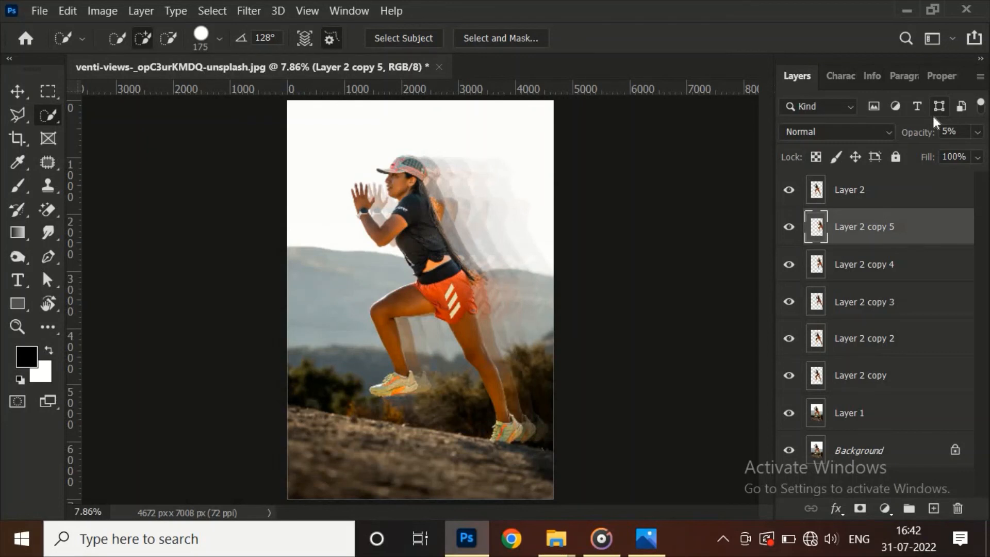
drag(924, 132, 922, 132)
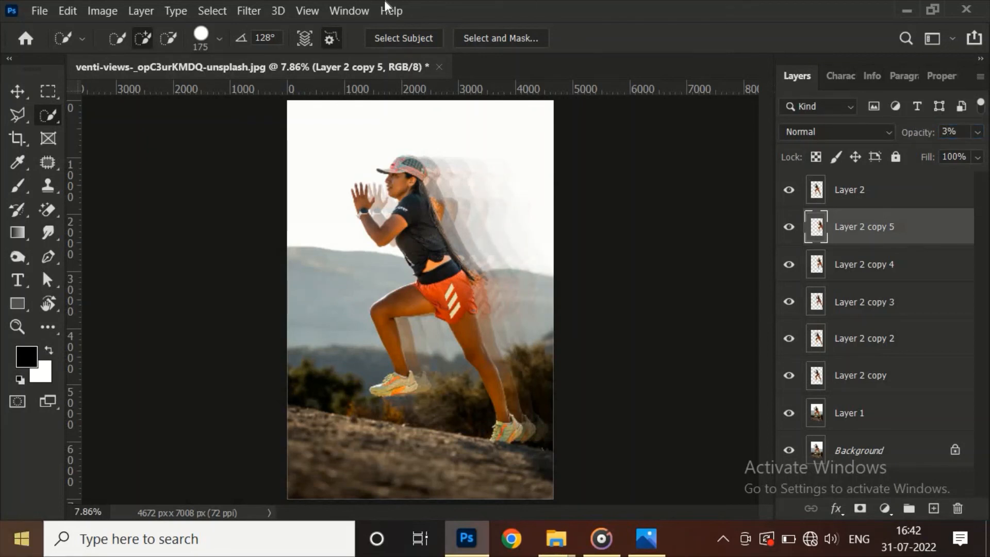
Group all layers from Layer 2 down to Layer 1 and toggle the group's visibility to compare with the original photo
click(19, 96)
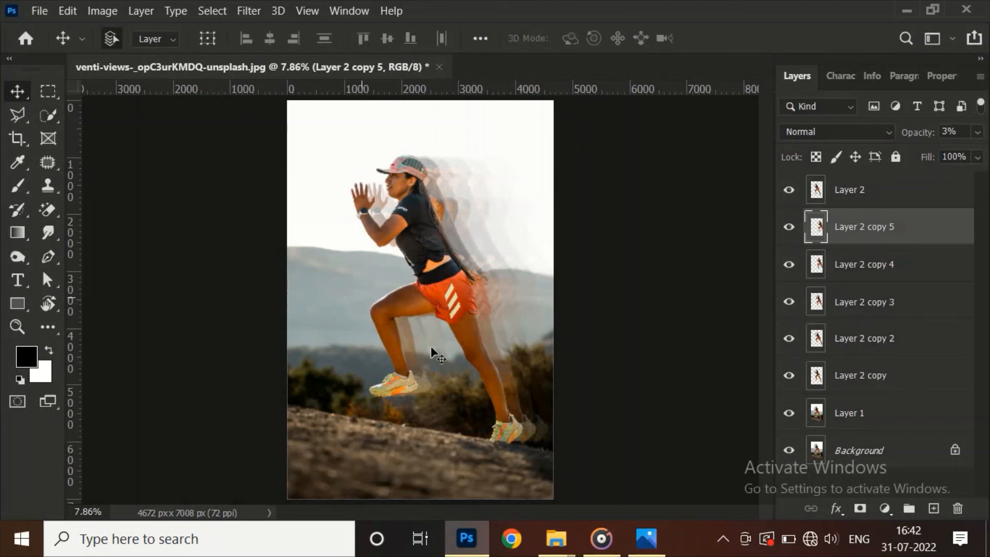
click(870, 193)
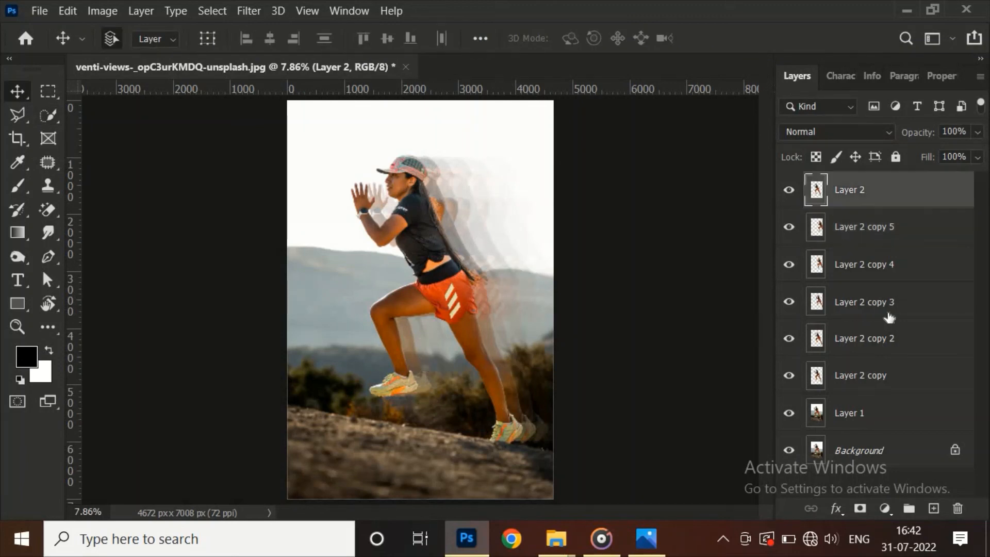
shift+click(871, 411)
key(ctrl+g)
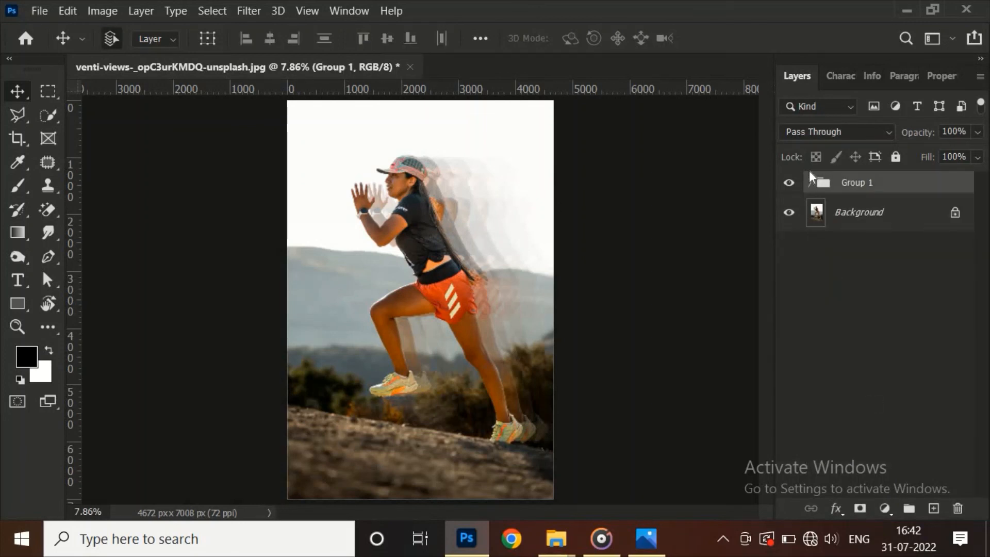
click(789, 184)
click(789, 184)
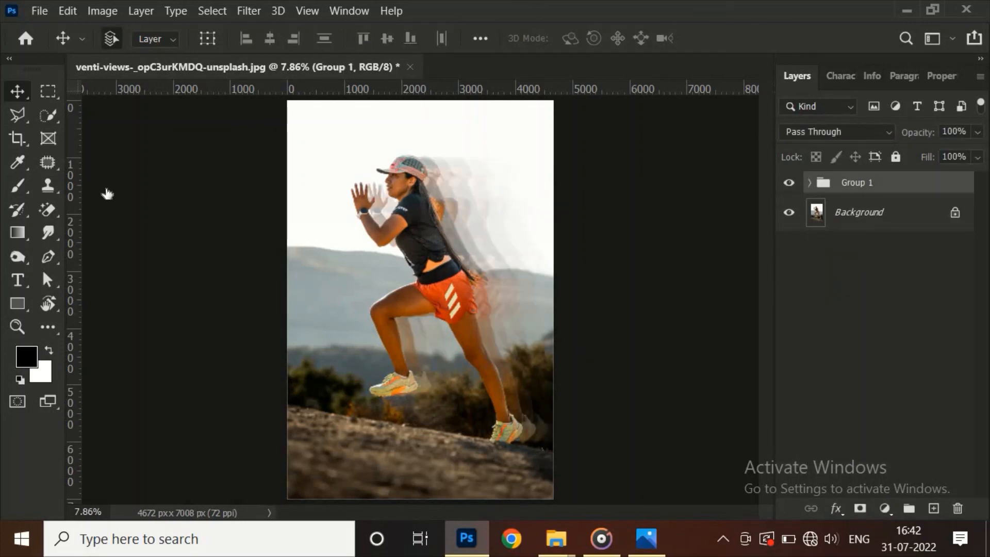